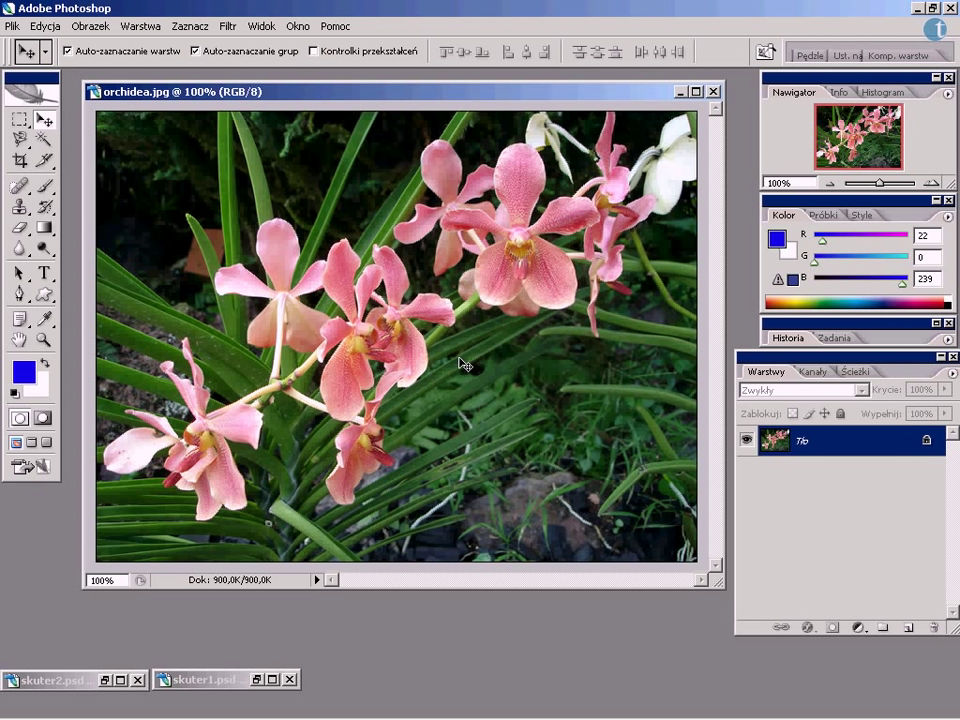
# Paint a blue looped brush stroke over the orchids, undo it, and repaint it
pyautogui.click(45, 187)
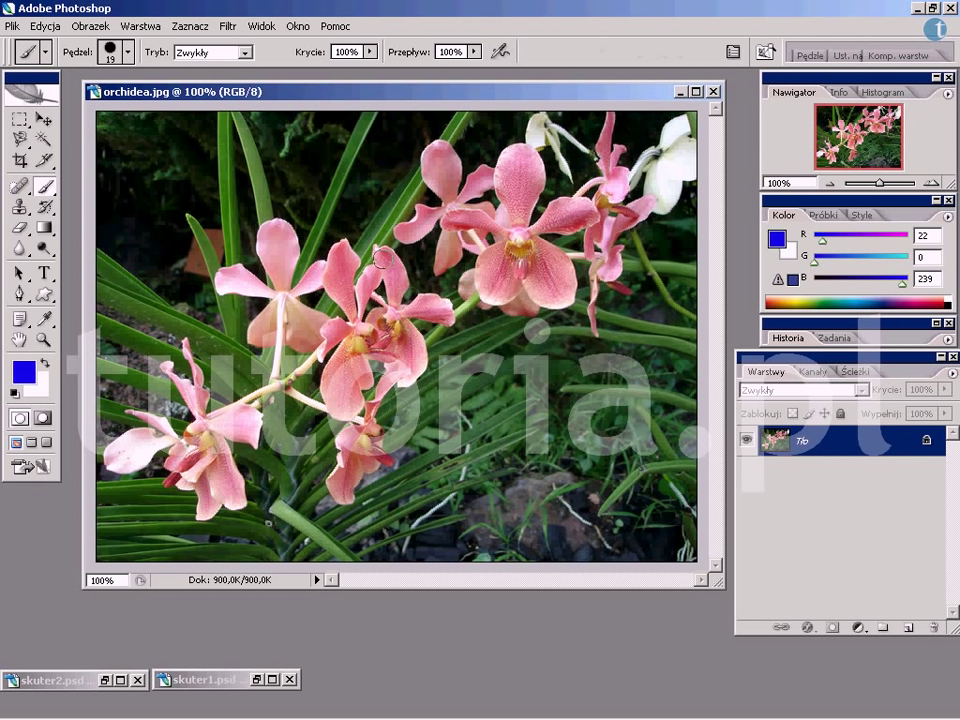
pyautogui.moveTo(380, 246)
pyautogui.mouseDown()
pyautogui.moveTo(394, 380)
pyautogui.moveTo(381, 340)
pyautogui.moveTo(487, 245)
pyautogui.mouseUp()
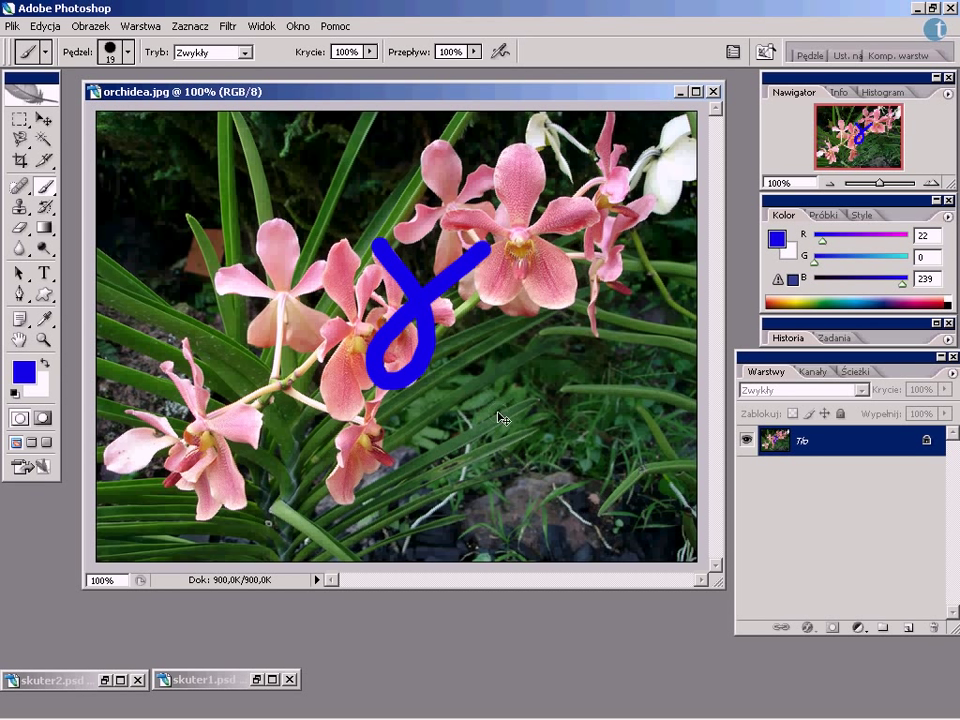
pyautogui.hotkey('ctrl', 'z')
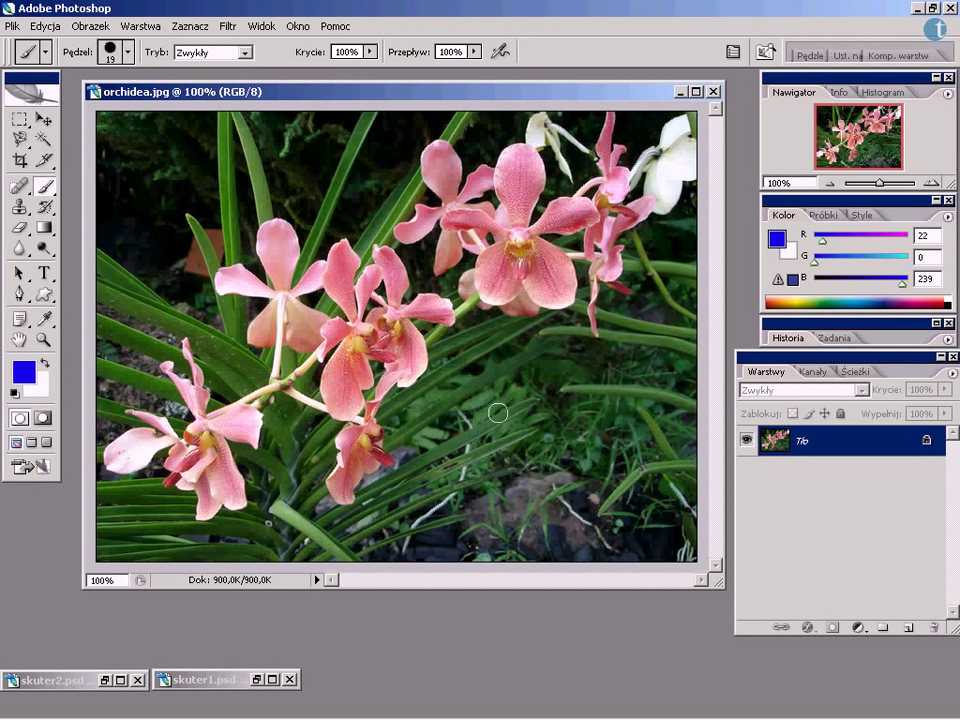
pyautogui.moveTo(376, 328)
pyautogui.mouseDown()
pyautogui.moveTo(376, 432)
pyautogui.moveTo(480, 334)
pyautogui.mouseUp()
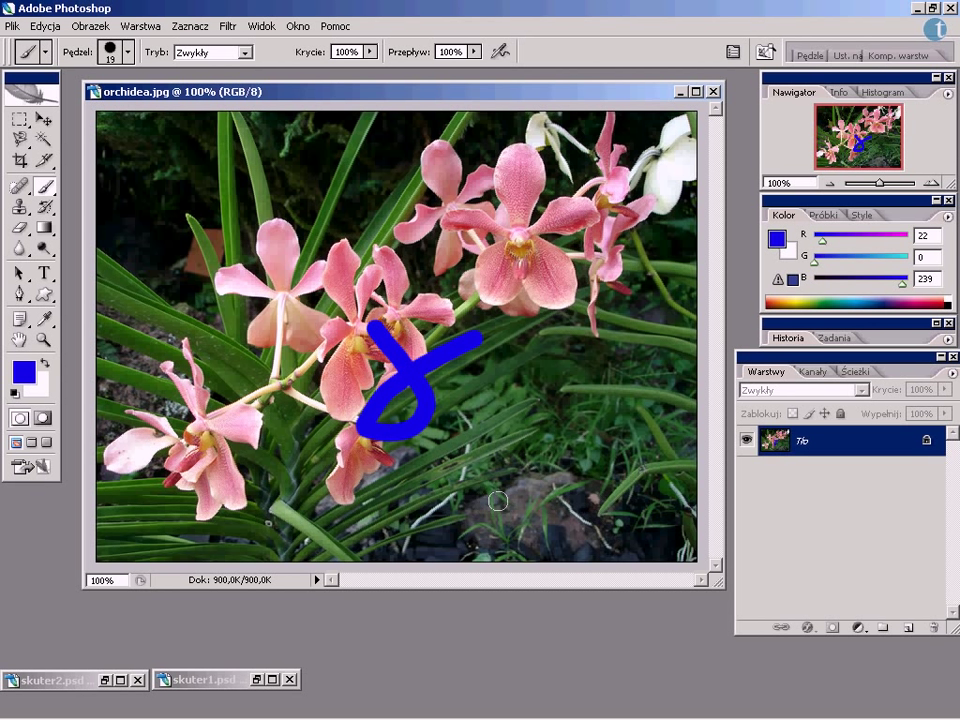
# Restore the skuter1.psd window and select its Tło, Ramka and Napis layers in turn
pyautogui.click(207, 681)
pyautogui.click(207, 681)
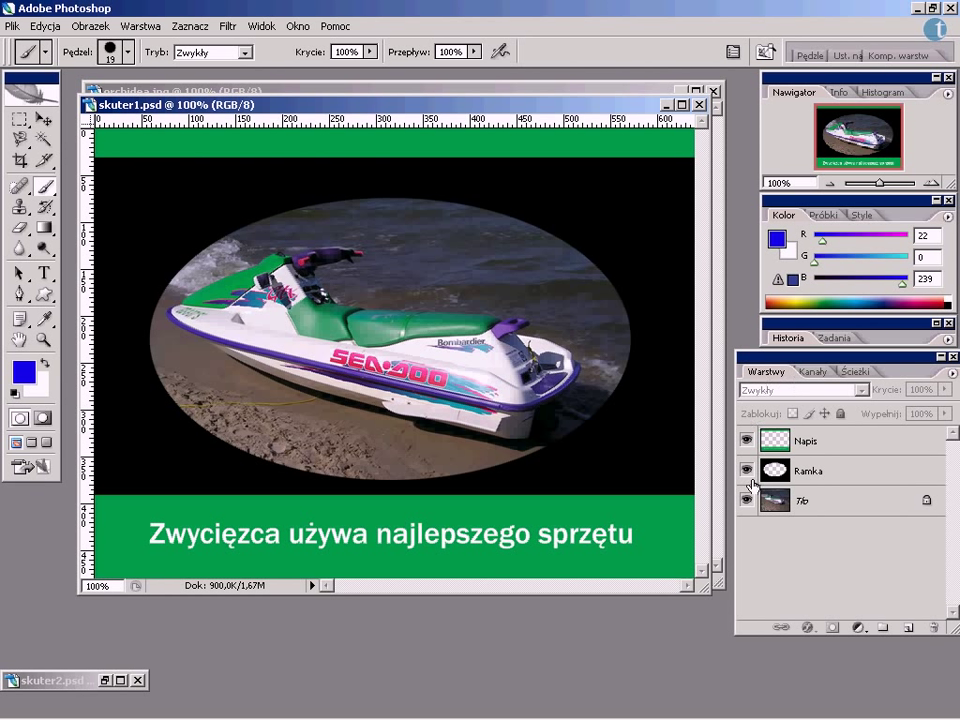
pyautogui.click(816, 506)
pyautogui.click(829, 472)
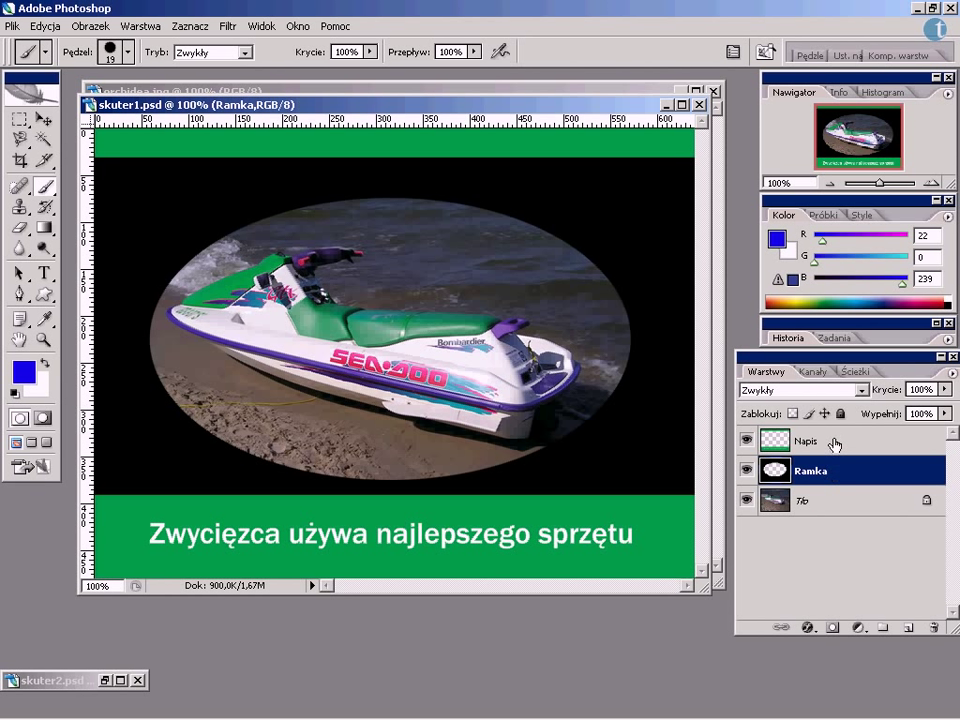
pyautogui.click(836, 443)
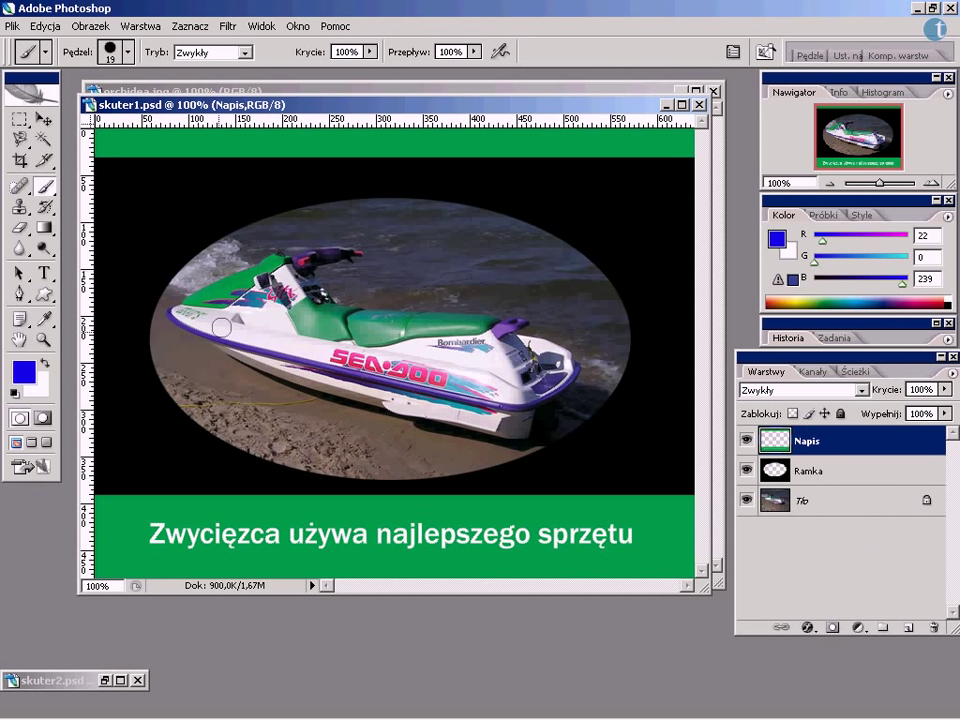
# Restore skuter2.psd, nudge its window left, select Tło, Ramka and Napis, and briefly view skuter1.psd
pyautogui.doubleClick(84, 695)
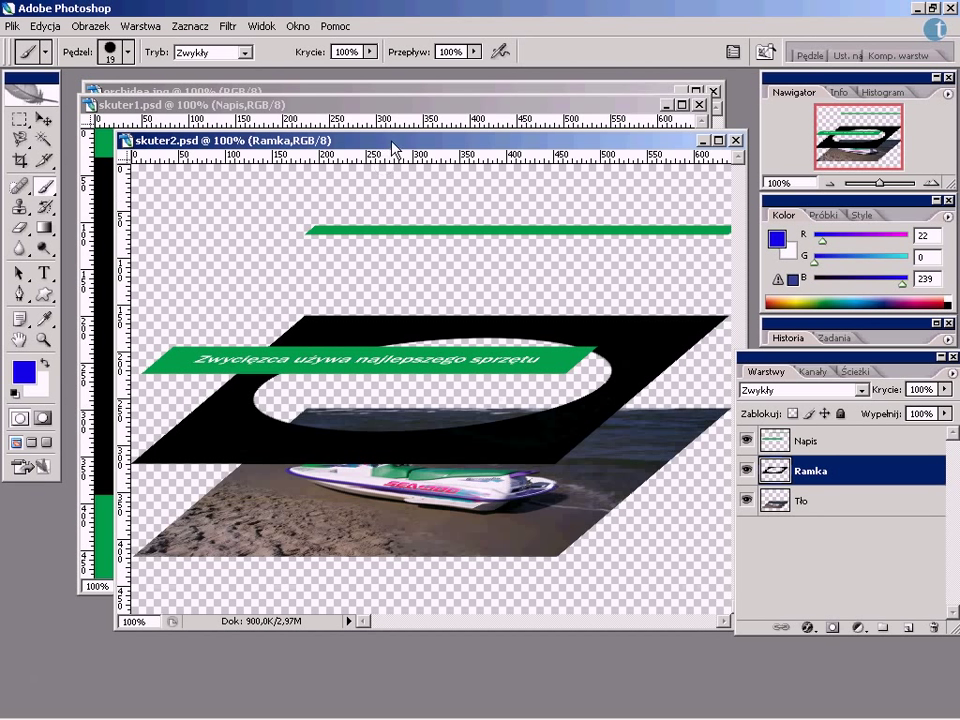
pyautogui.moveTo(368, 147); pyautogui.dragTo(342, 147)
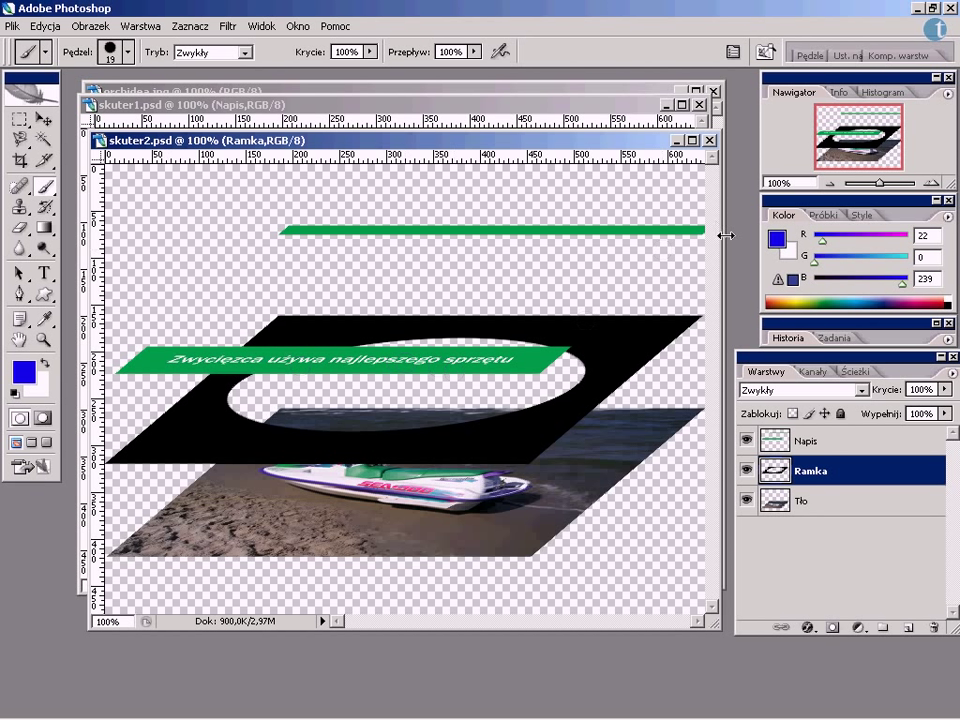
pyautogui.click(811, 508)
pyautogui.click(810, 468)
pyautogui.click(818, 441)
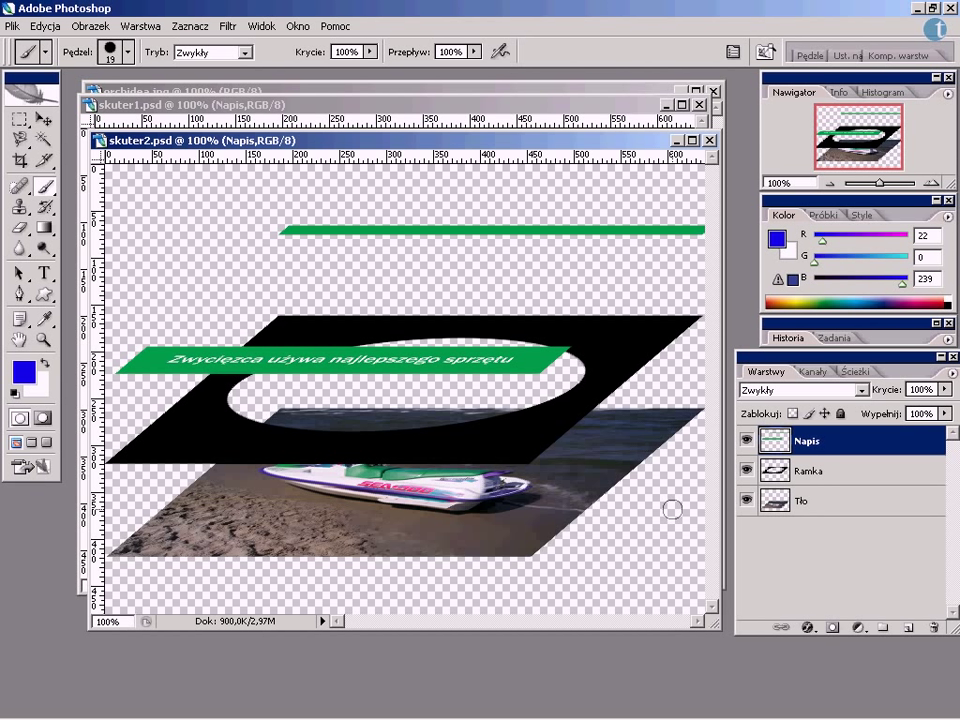
pyautogui.click(557, 114)
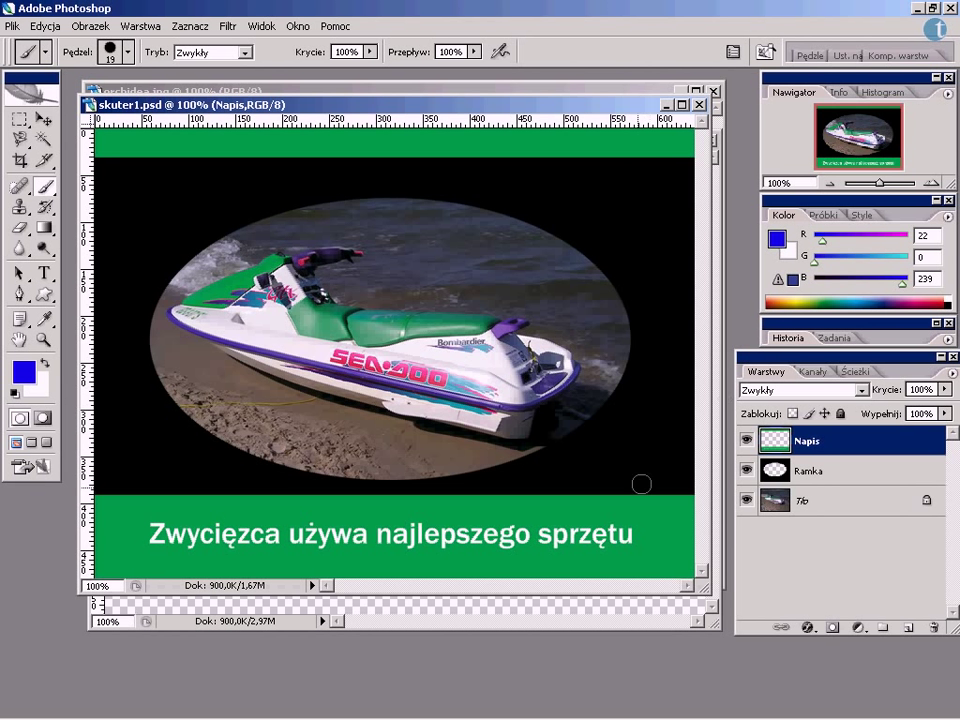
pyautogui.click(563, 628)
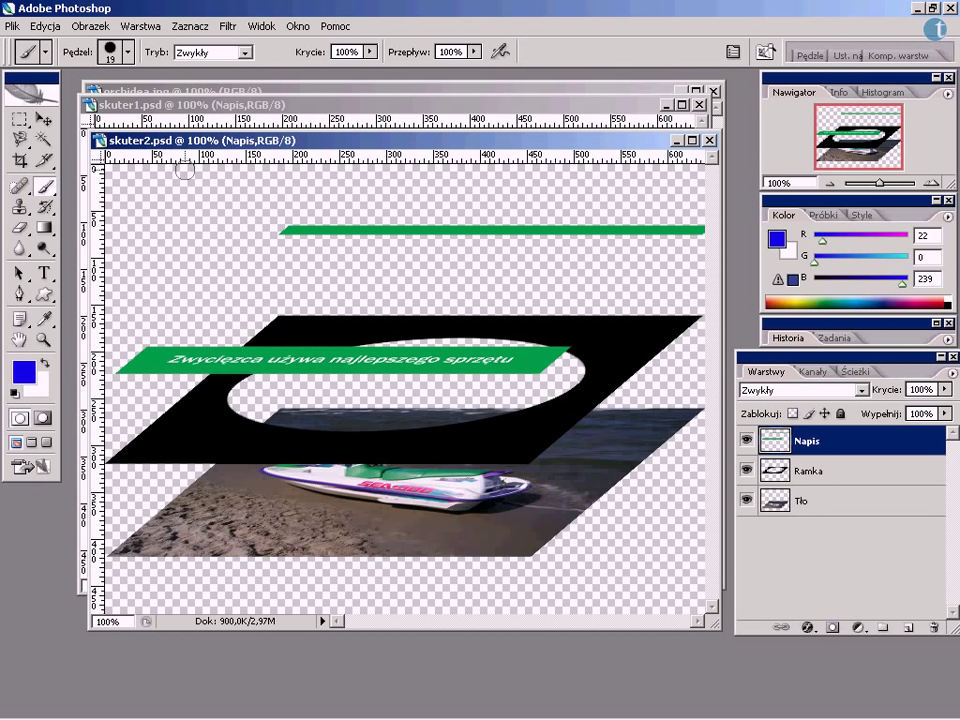
# In skuter2.psd, move Tło up into the oval and Napis down, then return to skuter1.psd
pyautogui.click(44, 120)
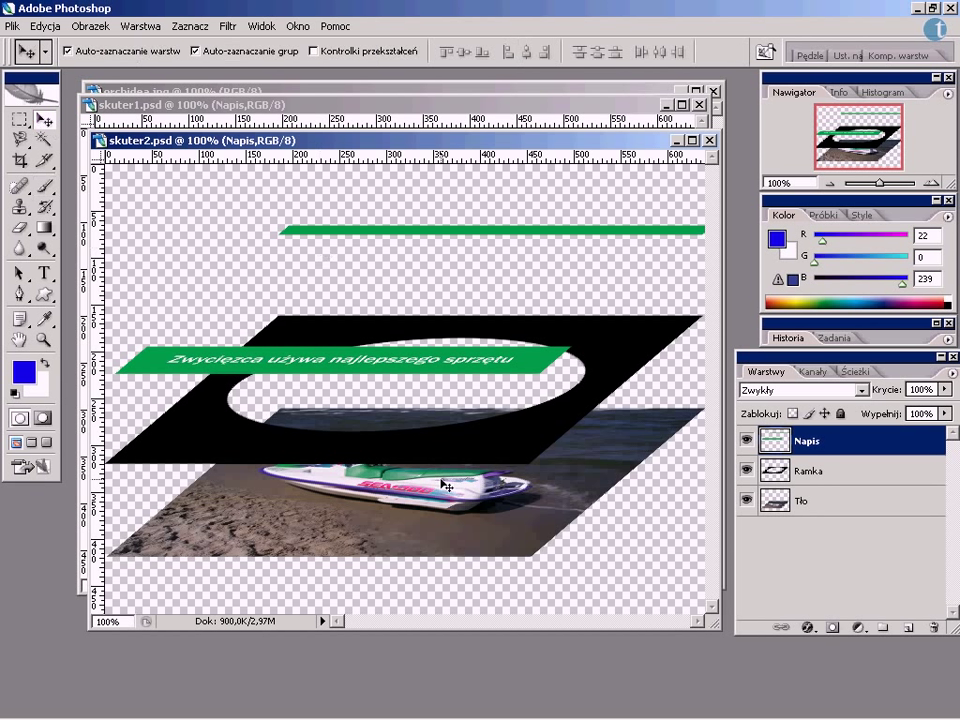
pyautogui.moveTo(452, 522); pyautogui.dragTo(444, 441)
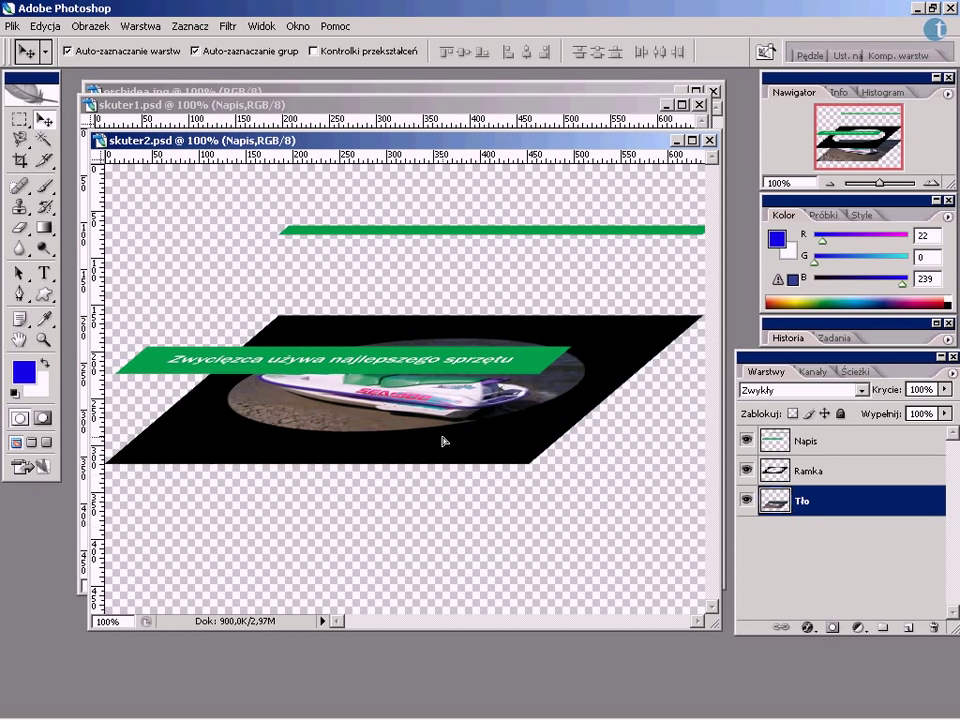
pyautogui.click(521, 368)
pyautogui.moveTo(521, 370); pyautogui.dragTo(516, 452)
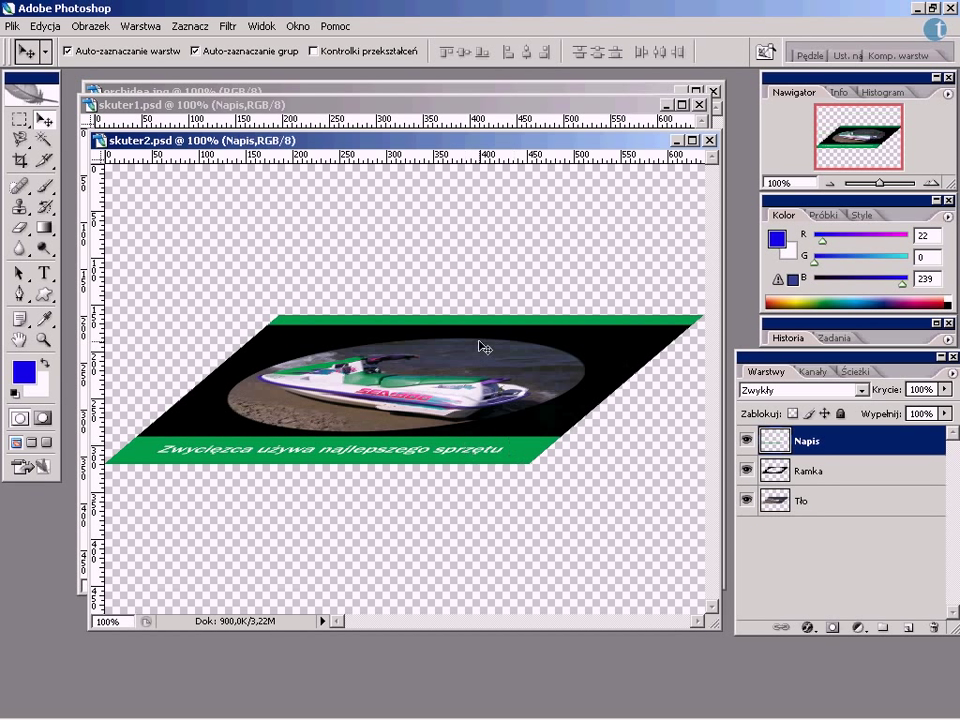
pyautogui.click(605, 105)
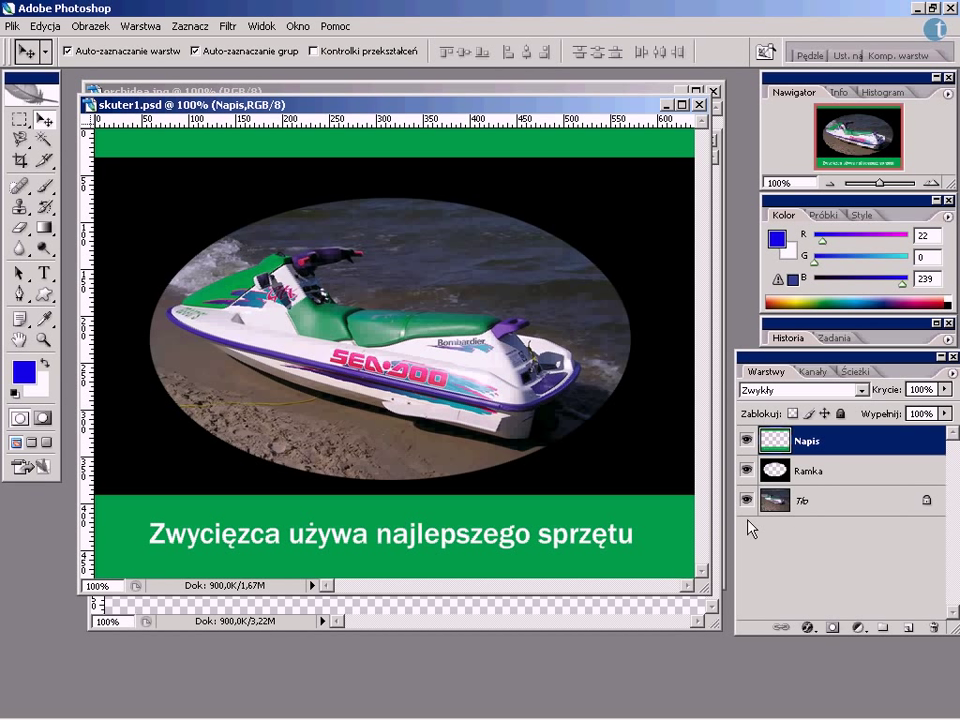
# Toggle the eye icons to view the Tło, Ramka and Napis layers each on its own
pyautogui.click(747, 470)
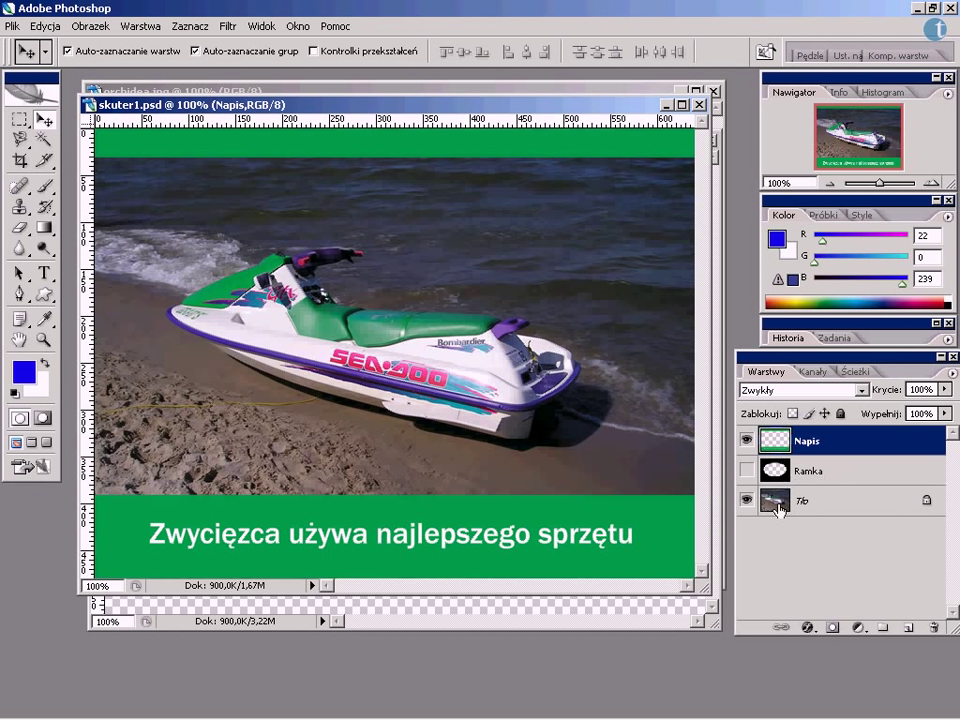
pyautogui.click(746, 440)
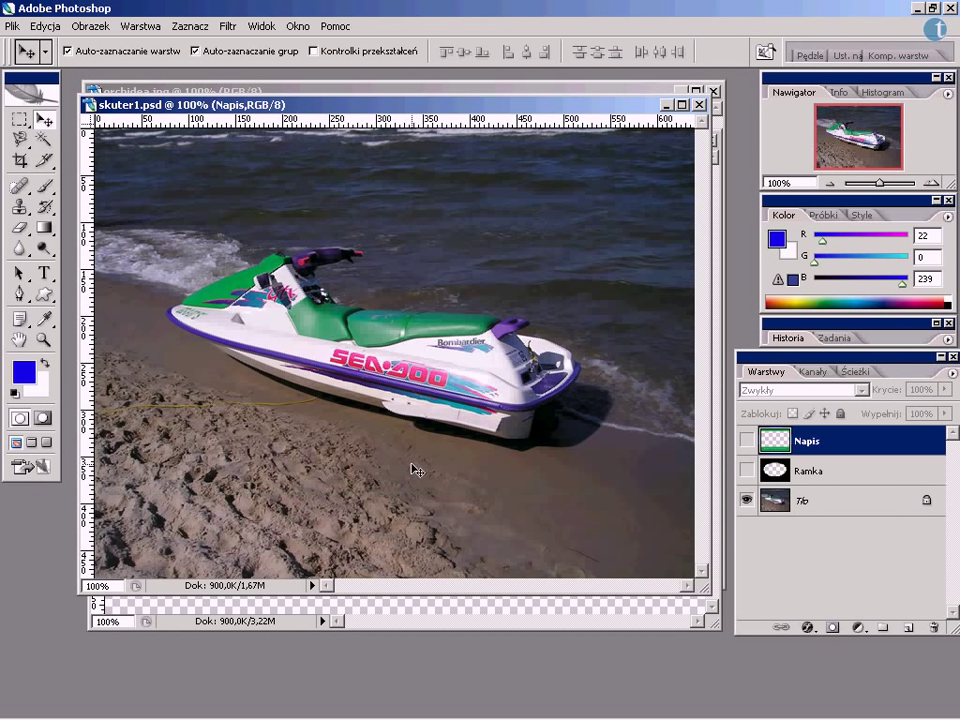
pyautogui.click(745, 470)
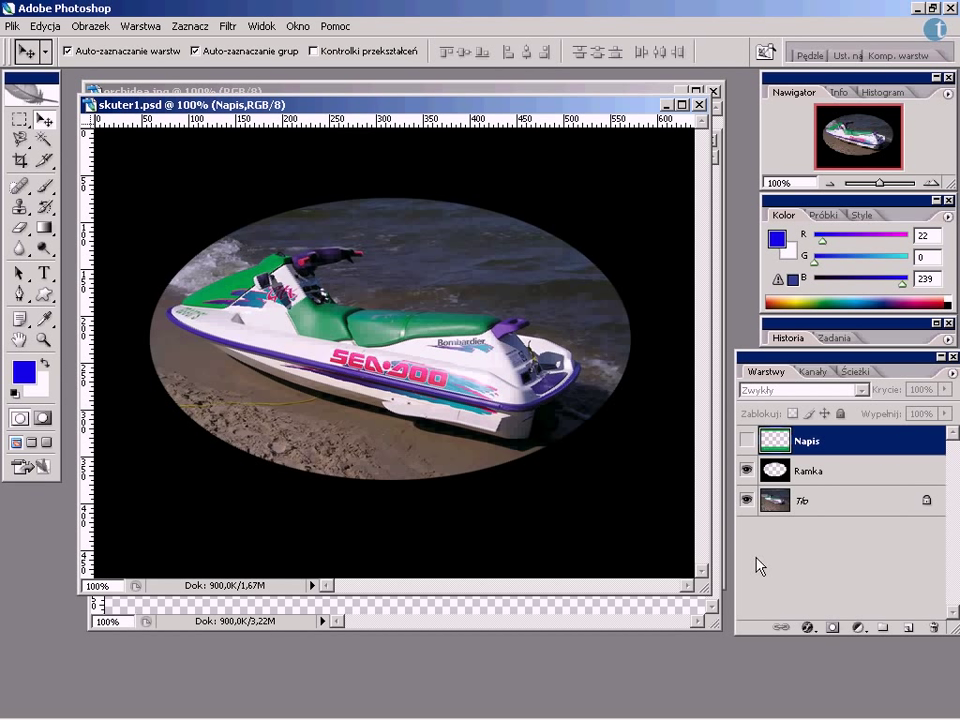
pyautogui.click(747, 501)
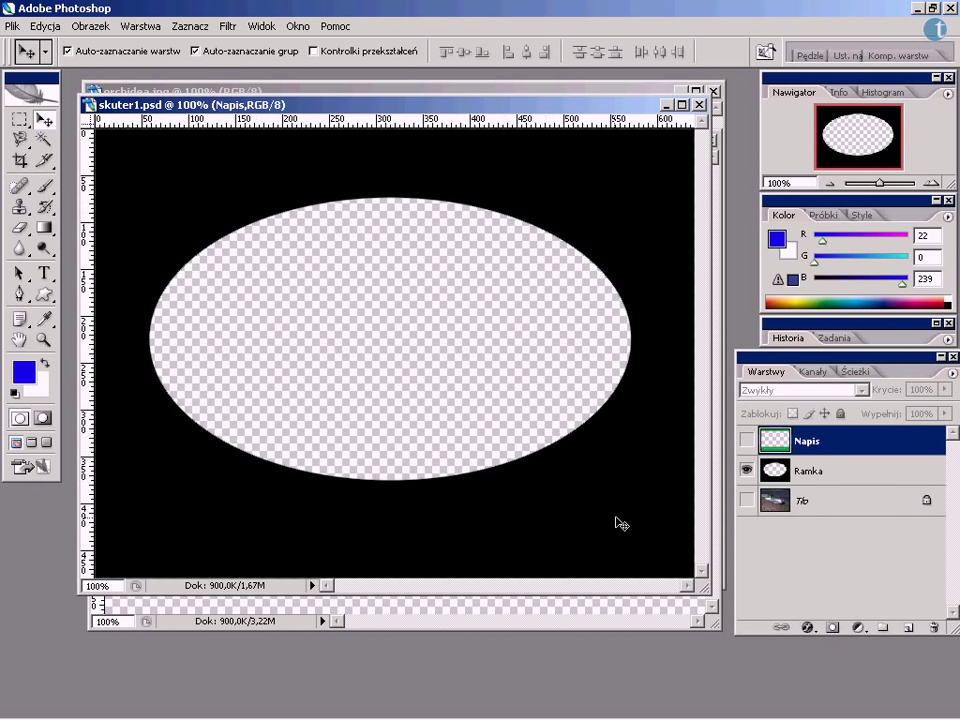
pyautogui.click(747, 470)
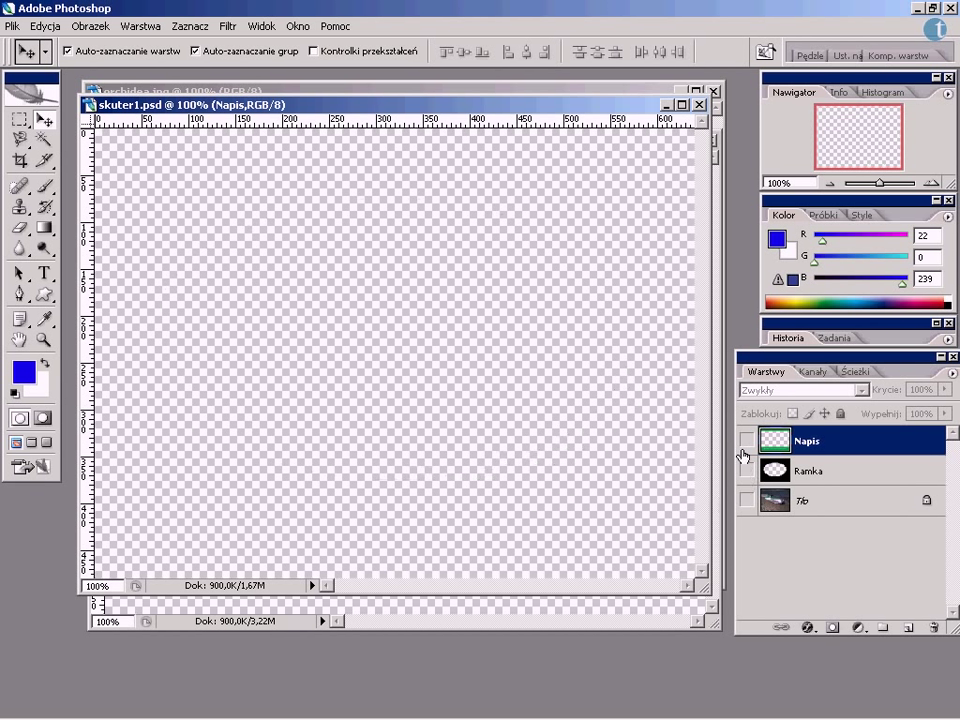
pyautogui.click(746, 440)
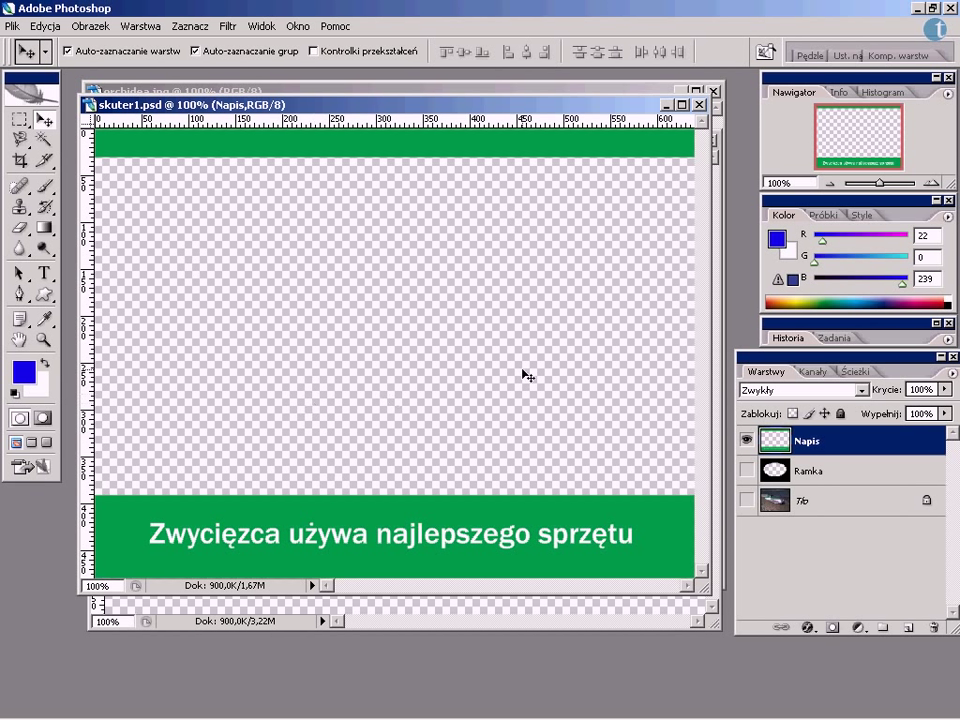
pyautogui.click(746, 440)
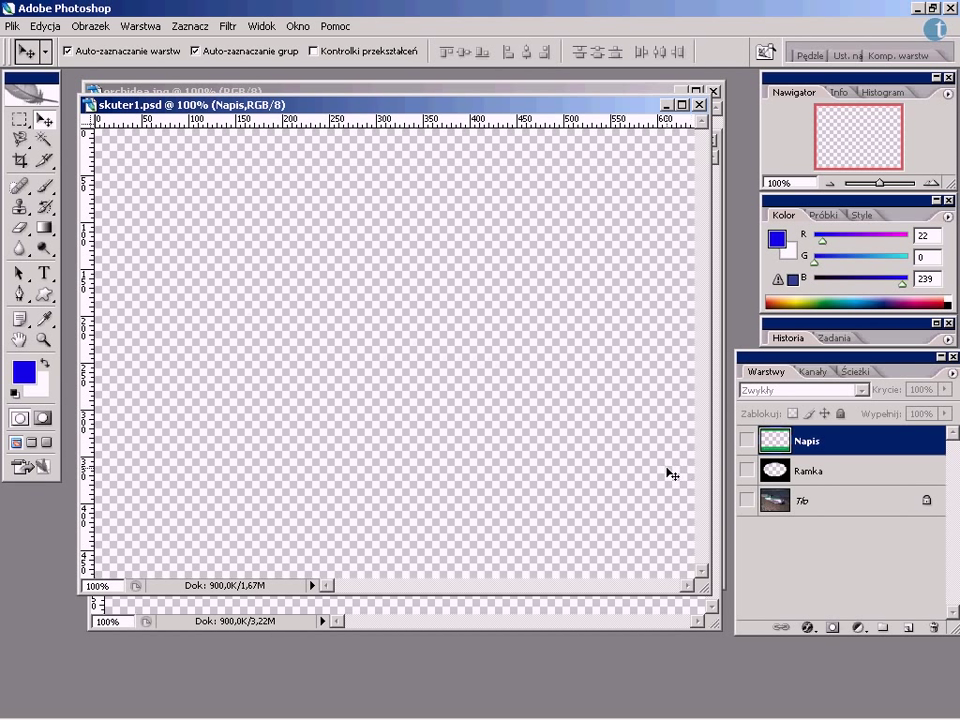
# Turn visibility back on for Tło, Ramka and Napis
pyautogui.click(747, 500)
pyautogui.click(747, 470)
pyautogui.click(747, 440)
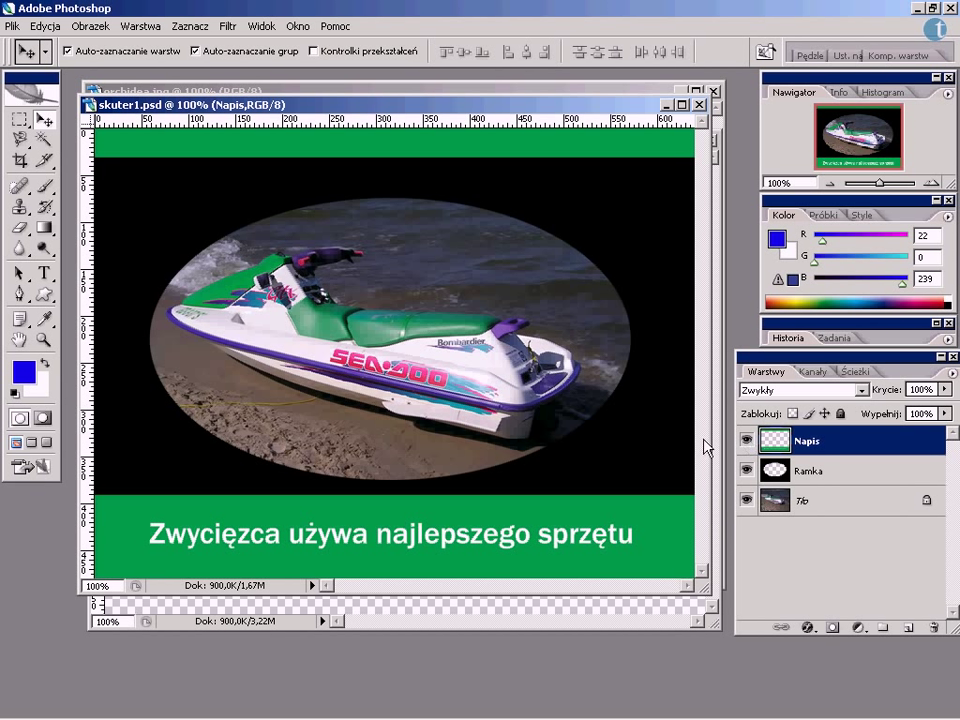
# Bring orchidea.jpg to the front and revert it with Plik > Przywróć
pyautogui.click(536, 90)
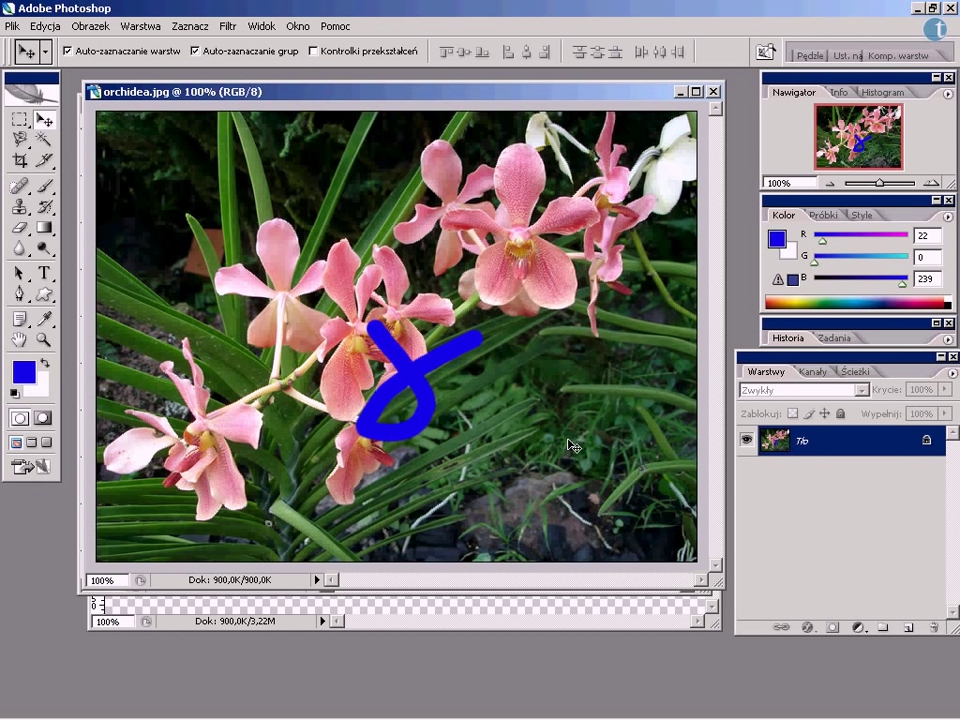
pyautogui.click(13, 27)
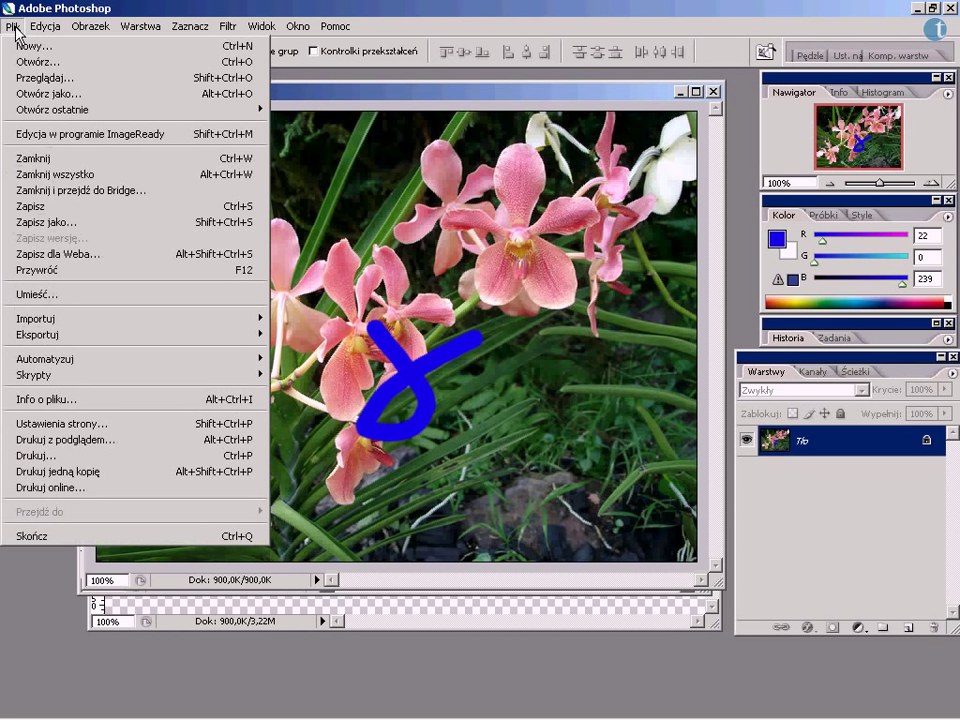
pyautogui.click(86, 272)
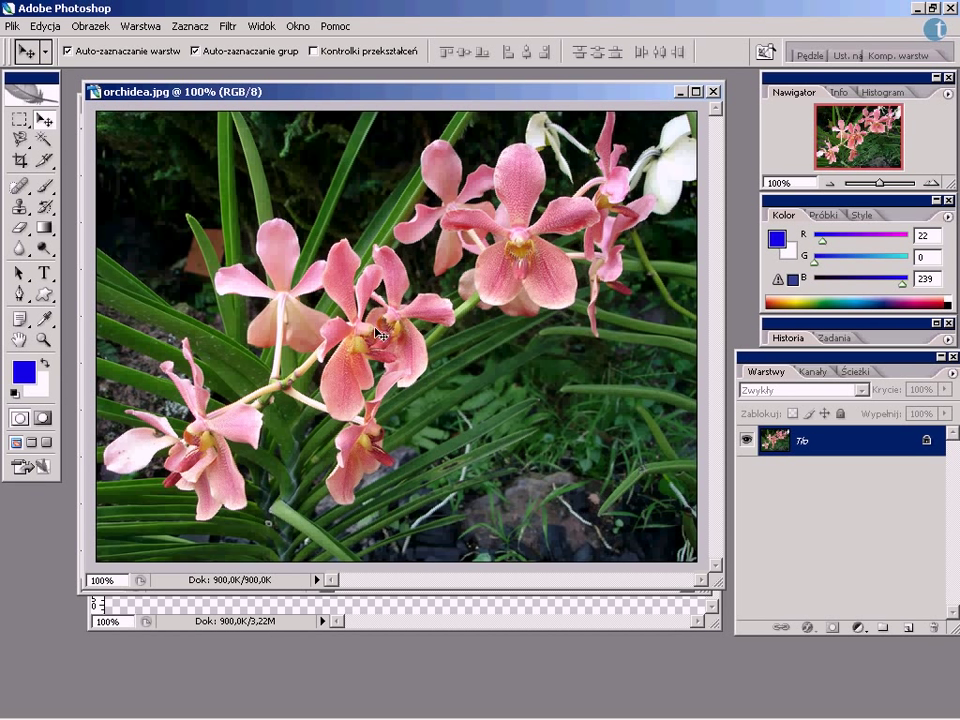
# Add a new layer, Warstwa 1, and brush a blue loop around the central orchid
pyautogui.click(909, 634)
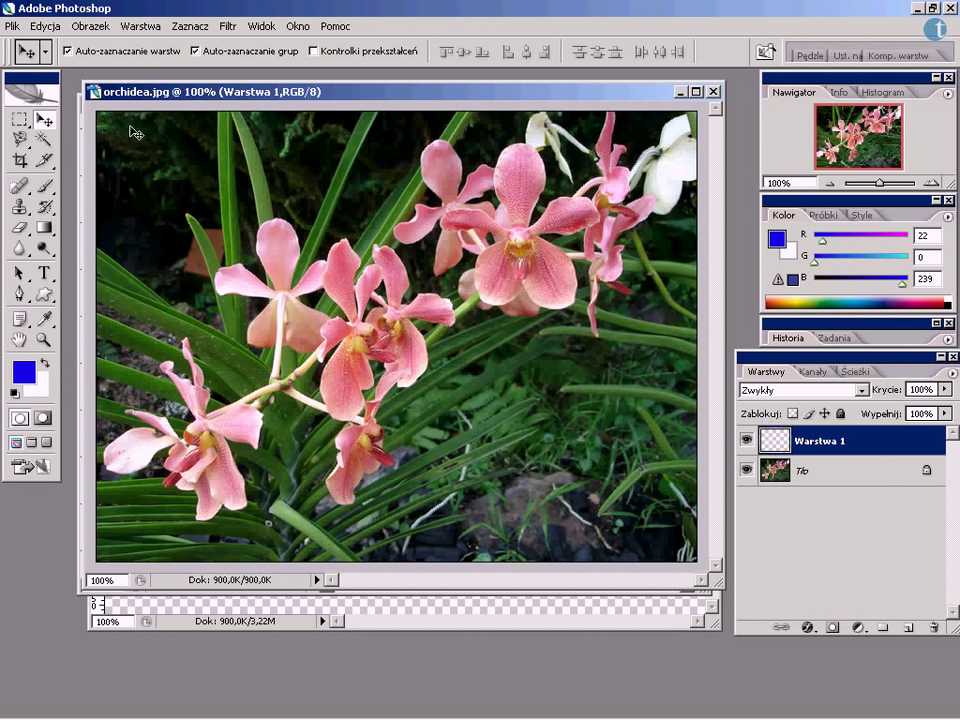
pyautogui.click(45, 187)
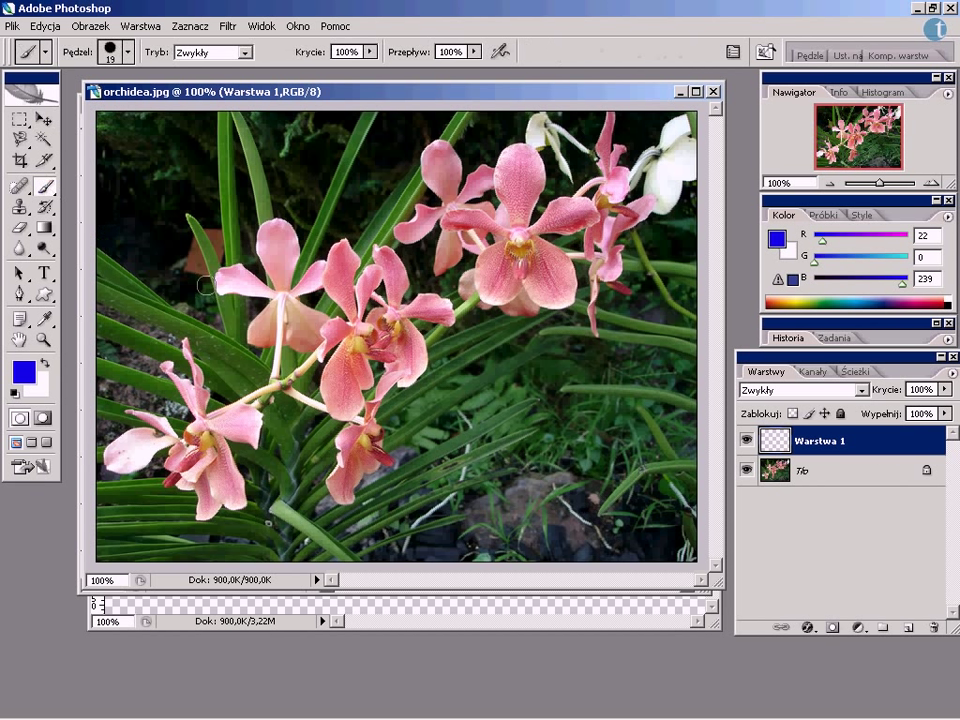
pyautogui.moveTo(335, 246)
pyautogui.mouseDown()
pyautogui.moveTo(397, 345)
pyautogui.moveTo(329, 320)
pyautogui.moveTo(425, 228)
pyautogui.mouseUp()
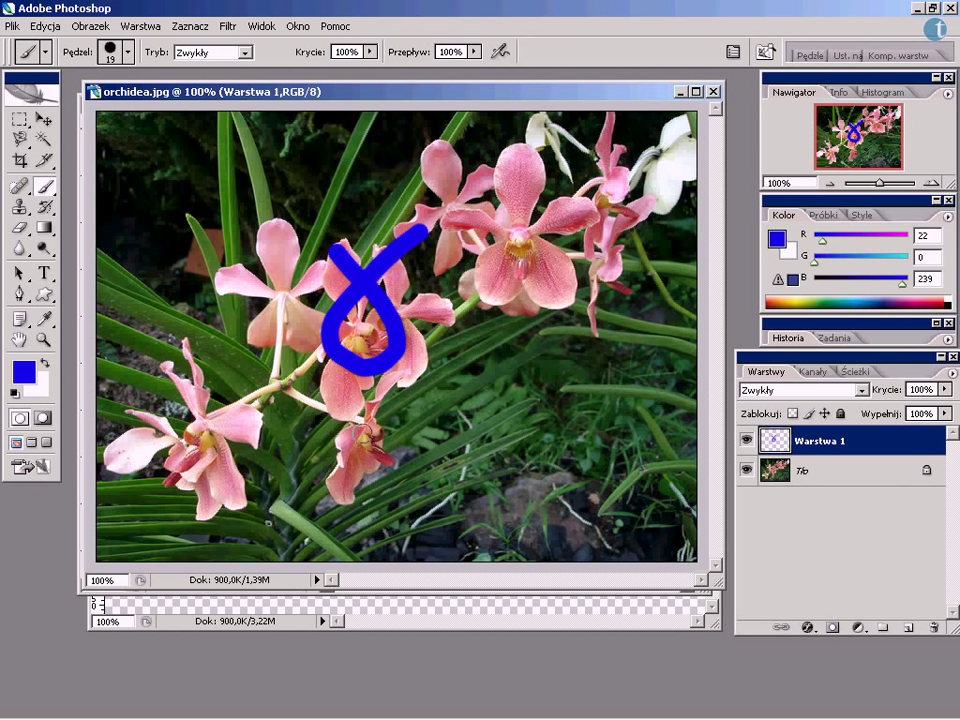
# Drag the blue loop on Warstwa 1 lower down the photo
pyautogui.click(44, 119)
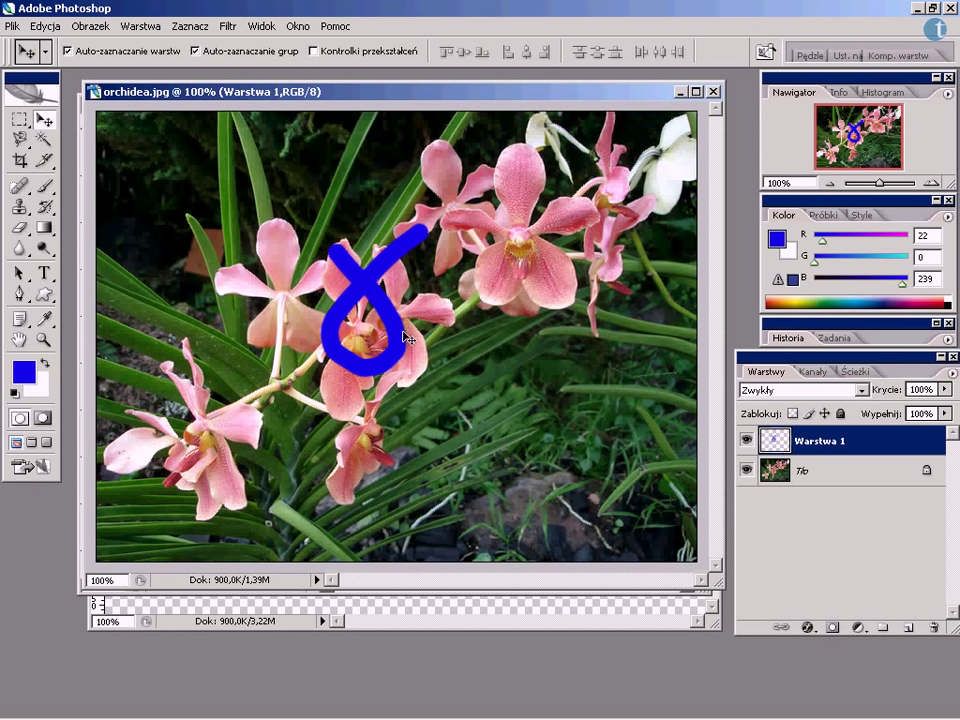
pyautogui.moveTo(402, 342); pyautogui.dragTo(408, 449)
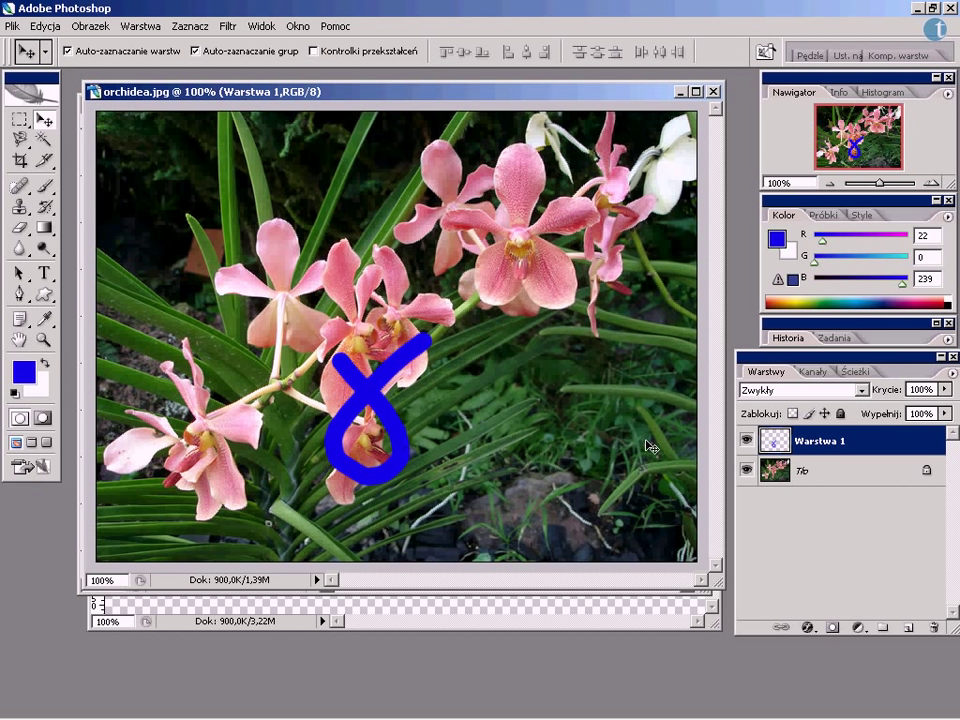
# Add Warstwa 2, switch the colour to white, and brush a white loop right of the blue one
pyautogui.click(909, 627)
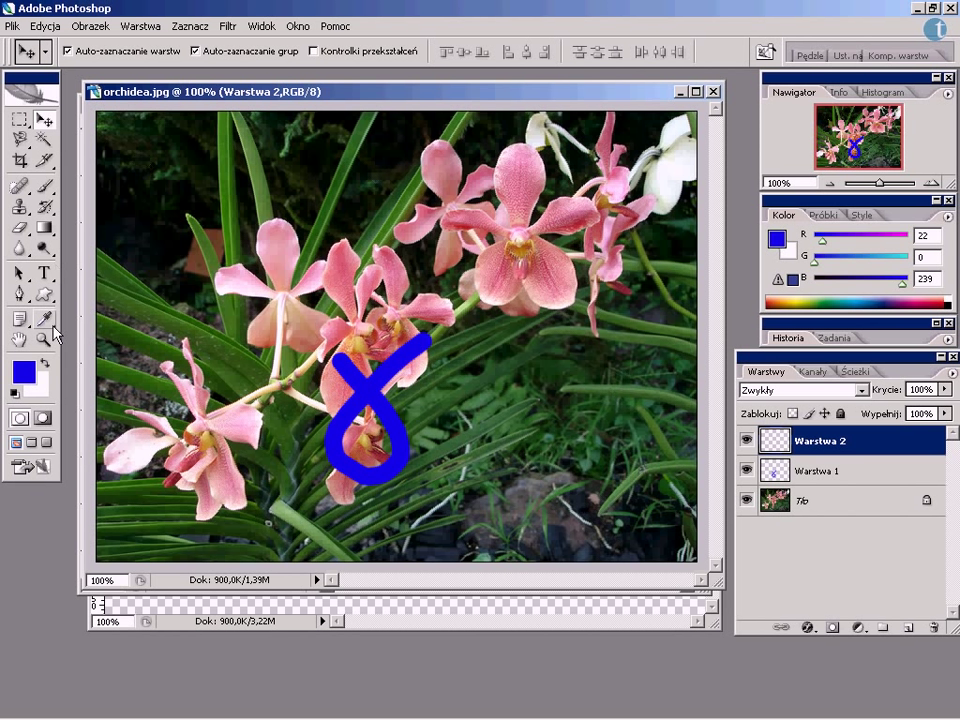
pyautogui.click(44, 364)
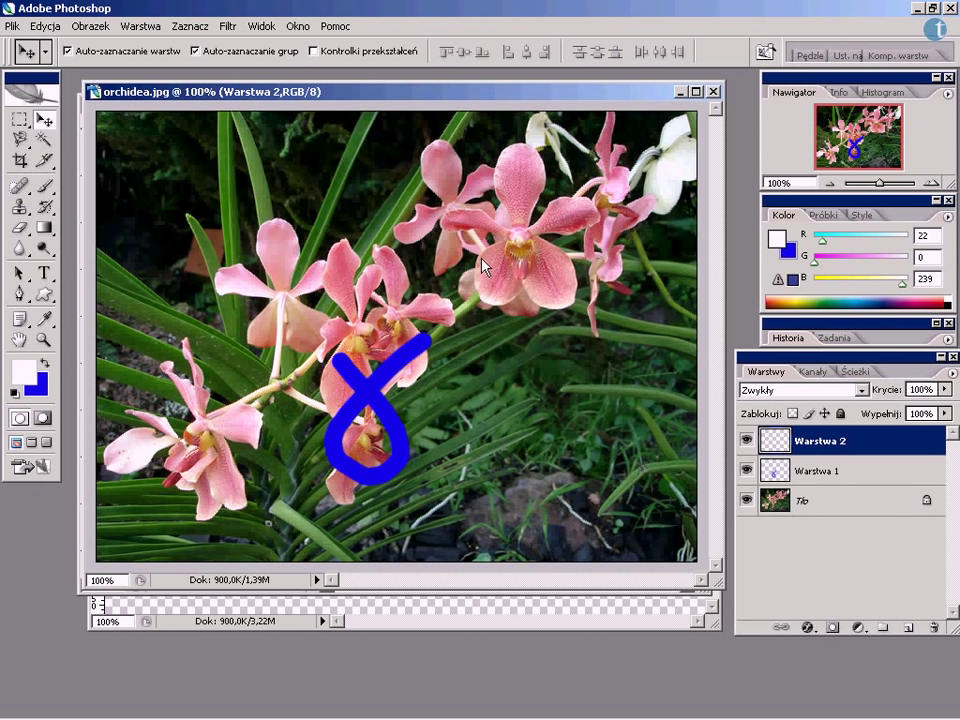
pyautogui.click(44, 186)
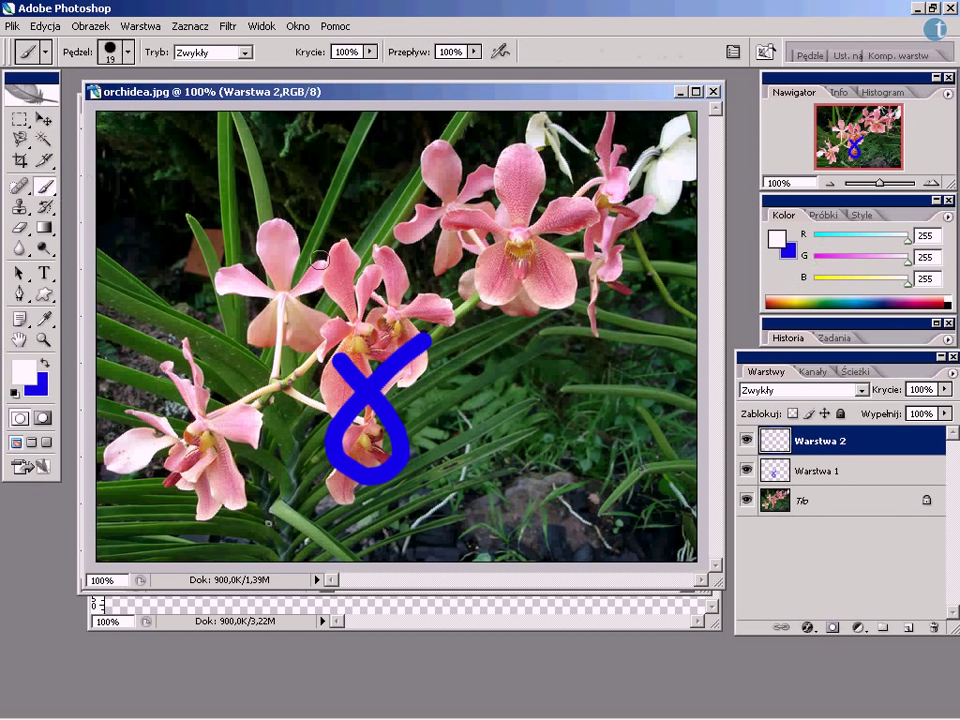
pyautogui.moveTo(497, 286)
pyautogui.mouseDown()
pyautogui.moveTo(541, 303)
pyautogui.moveTo(561, 407)
pyautogui.moveTo(515, 393)
pyautogui.moveTo(549, 295)
pyautogui.moveTo(597, 261)
pyautogui.mouseUp()
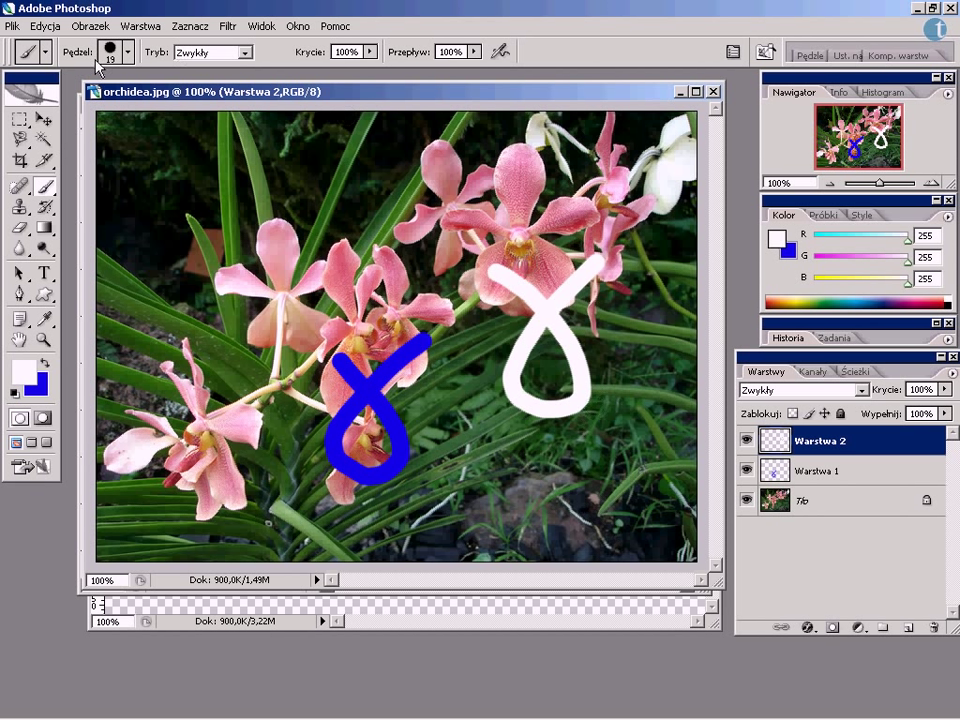
pyautogui.click(42, 121)
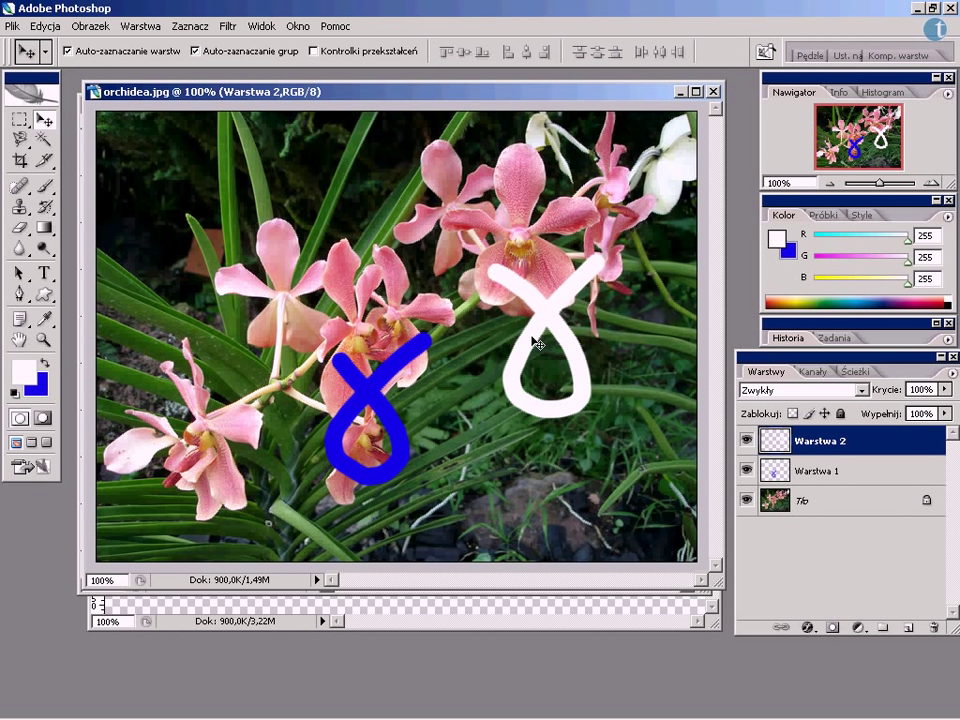
# Drag the white loop onto the blue one and move Warstwa 2 below Warstwa 1
pyautogui.moveTo(530, 339); pyautogui.dragTo(392, 387)
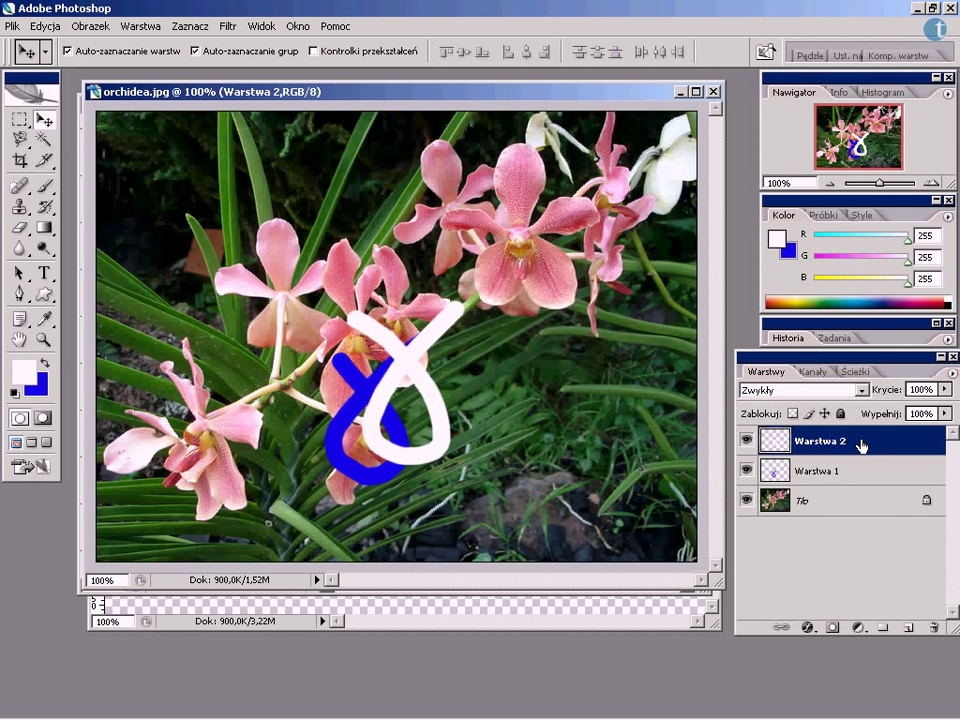
pyautogui.moveTo(866, 447); pyautogui.dragTo(852, 487)
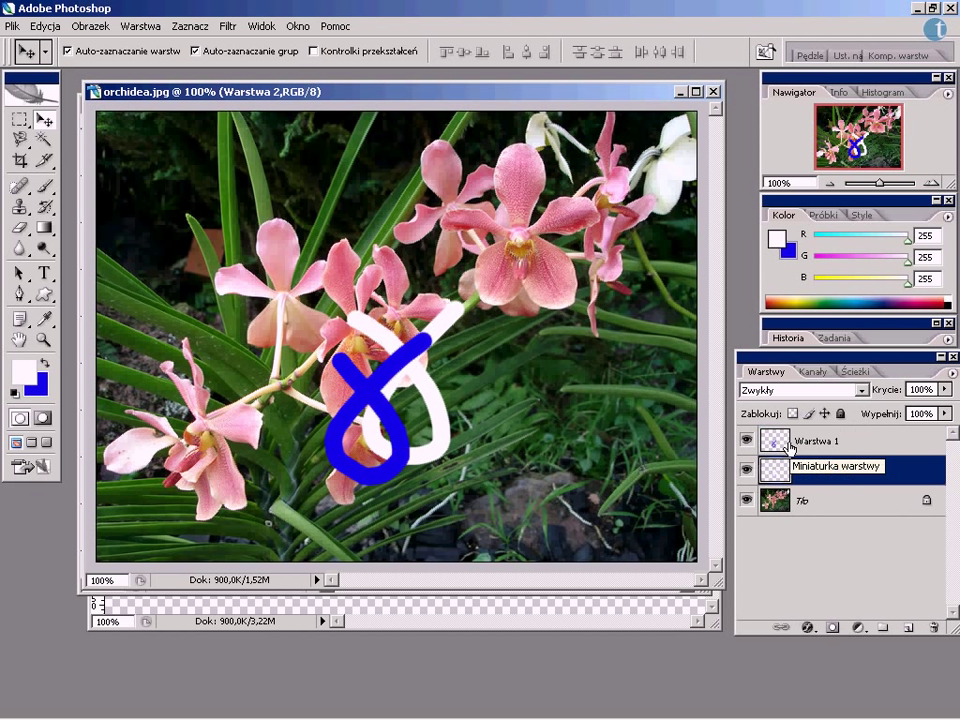